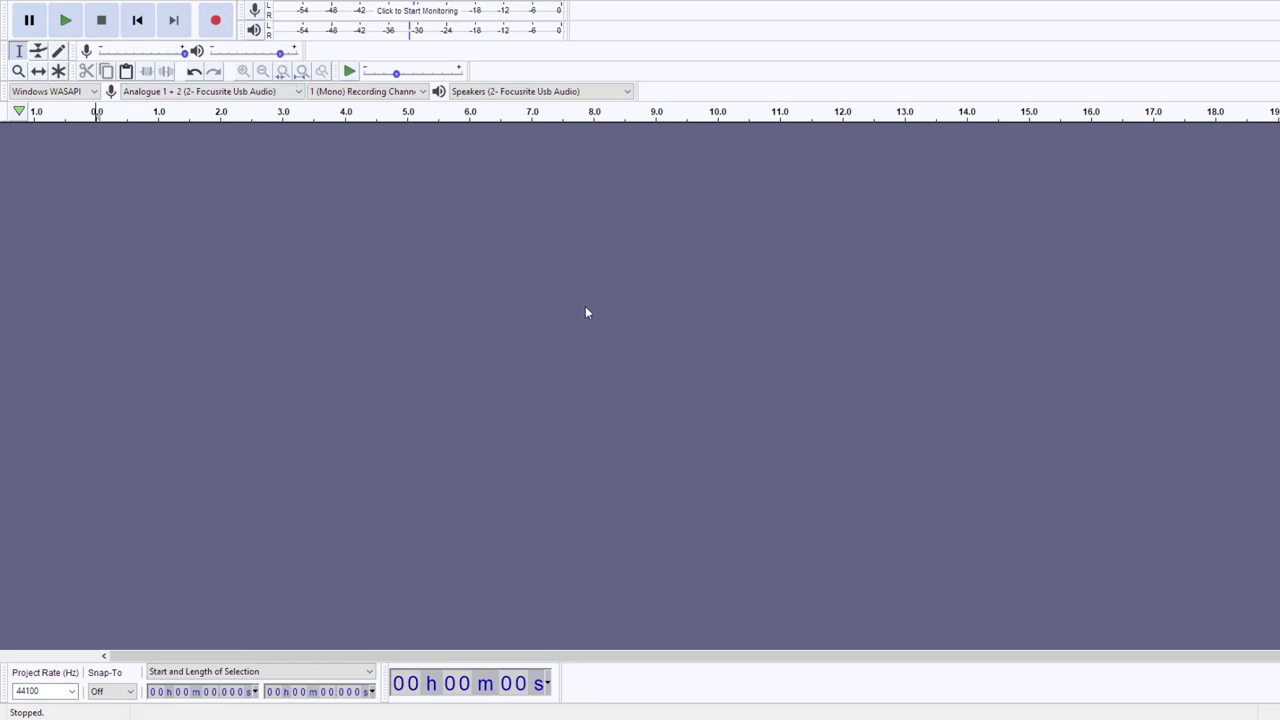
- Record a roughly ten-second first take onto a new mono track, then stop
{"action": "left_click", "coordinate": [216, 20]}
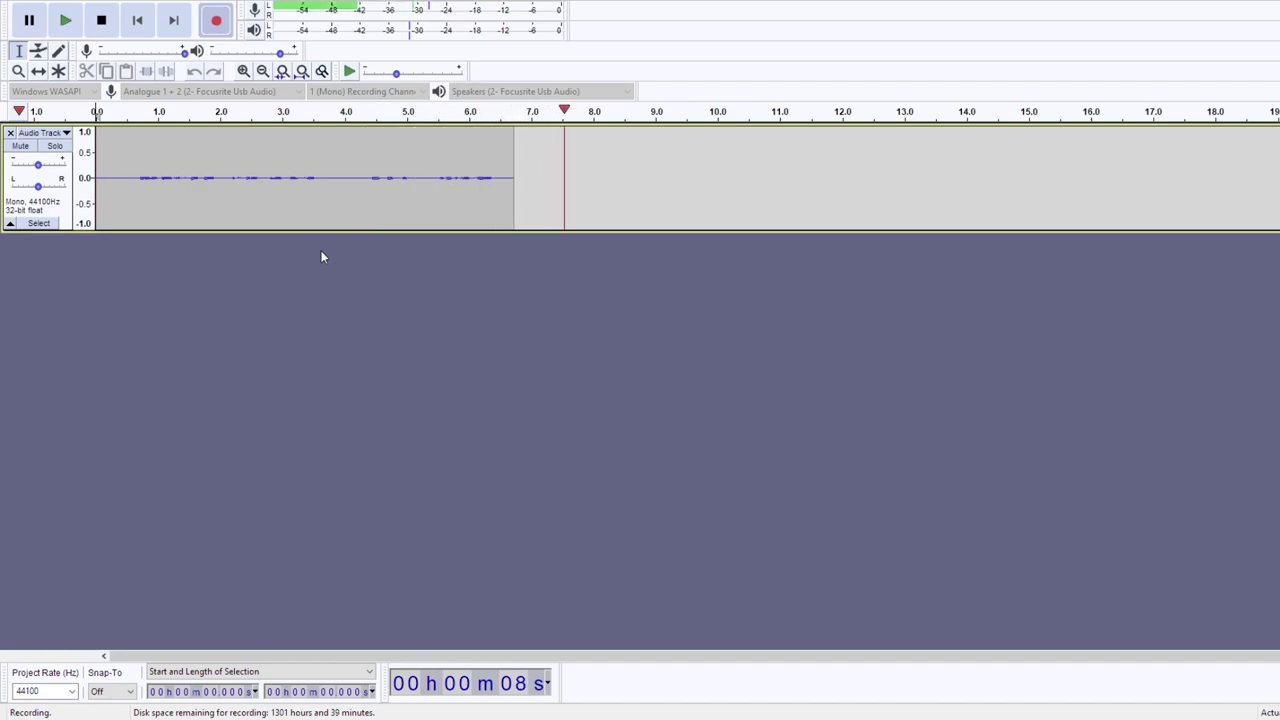
{"action": "left_click", "coordinate": [101, 21]}
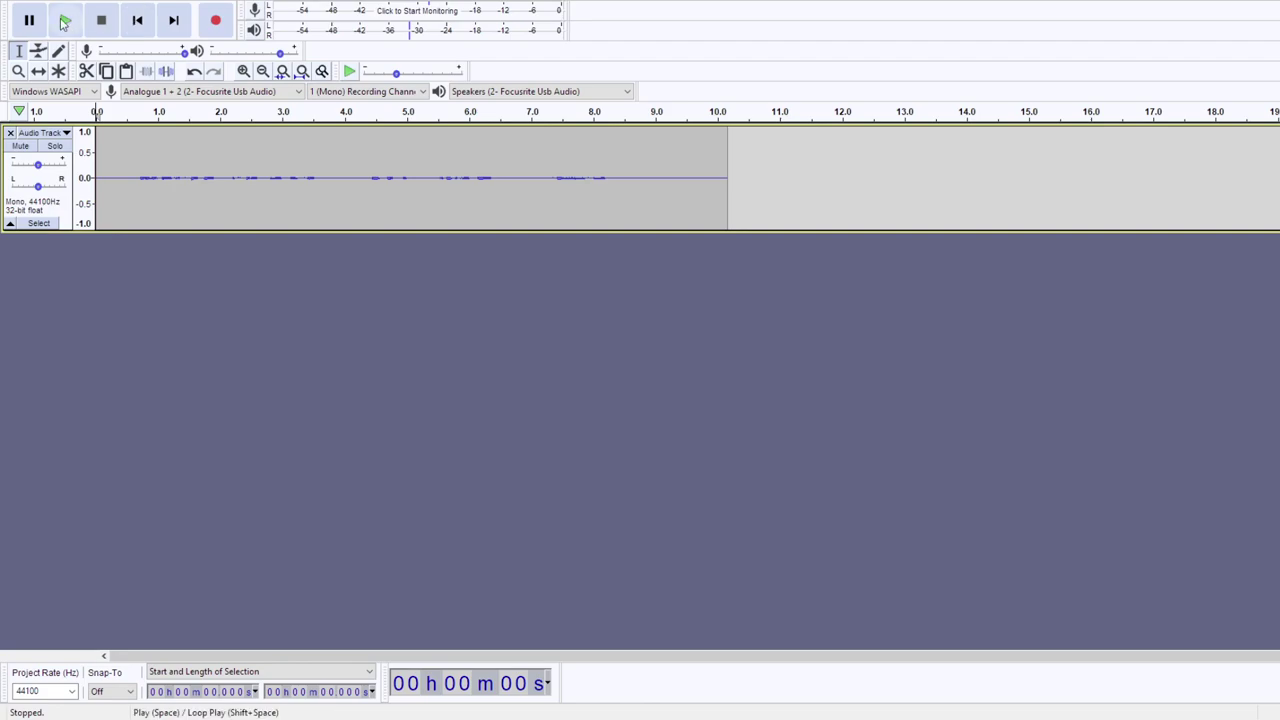
{"action": "left_click", "coordinate": [63, 22]}
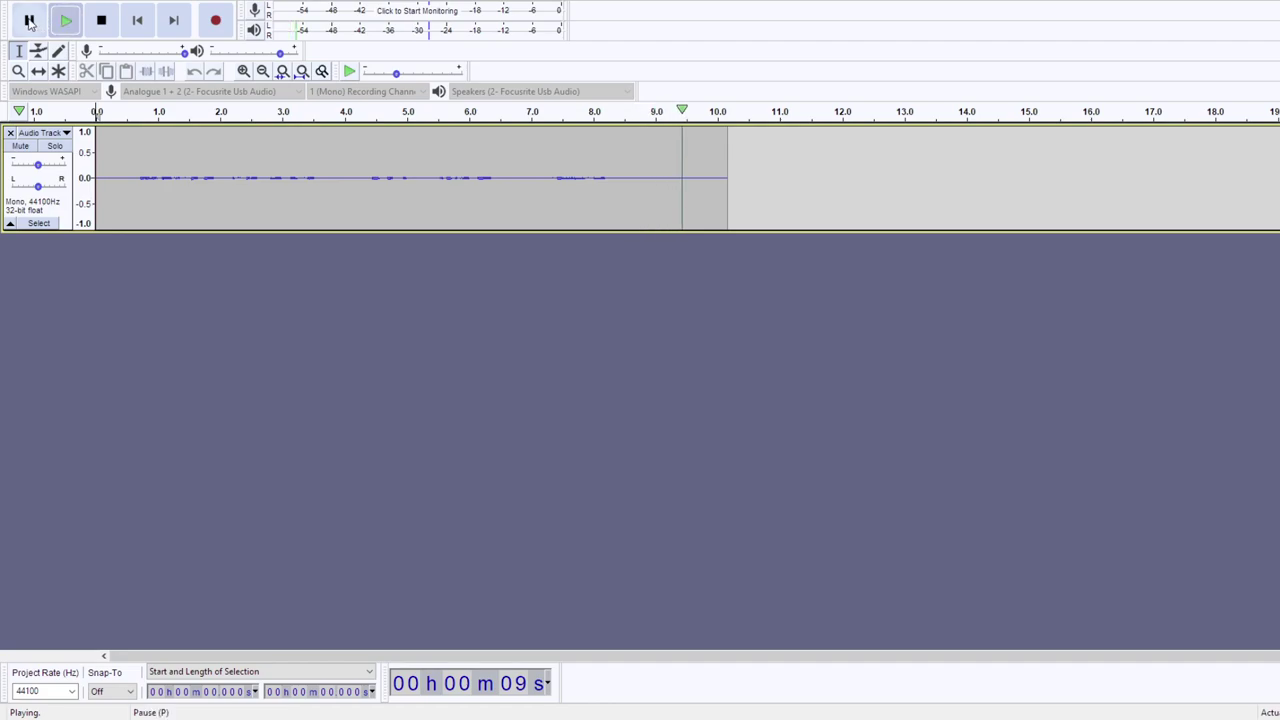
{"action": "left_click", "coordinate": [30, 21]}
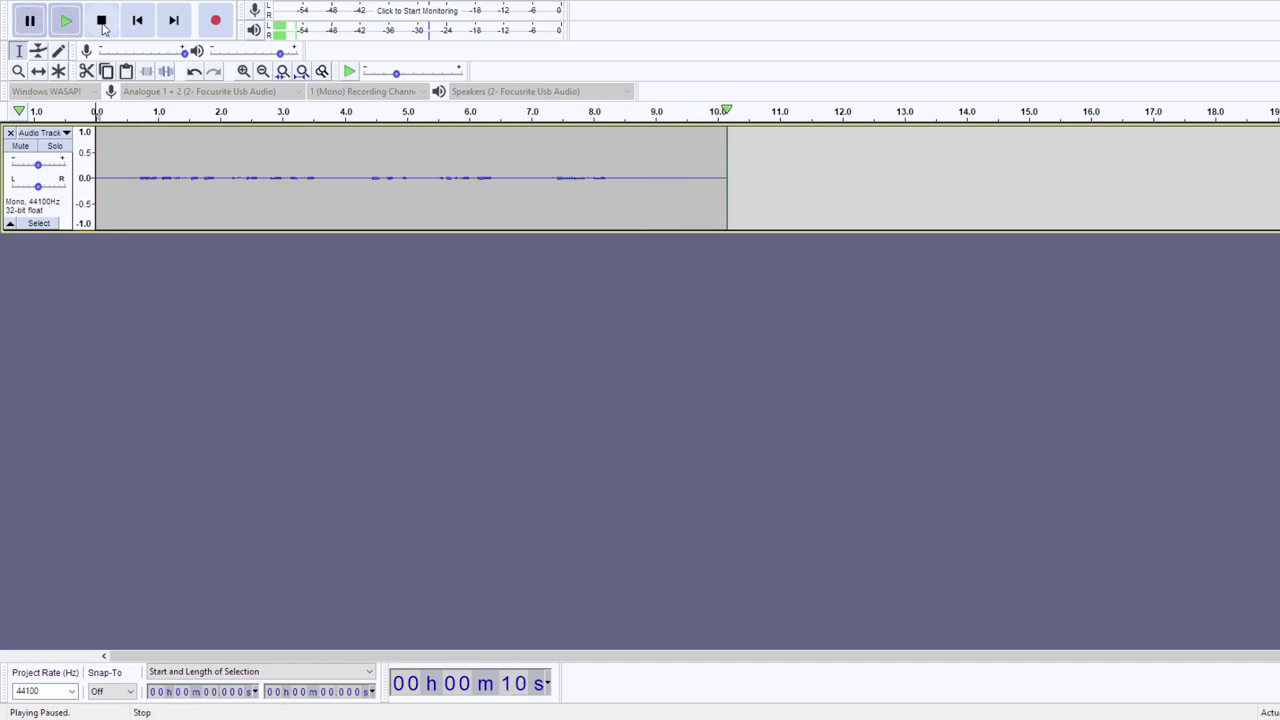
{"action": "left_click", "coordinate": [103, 26]}
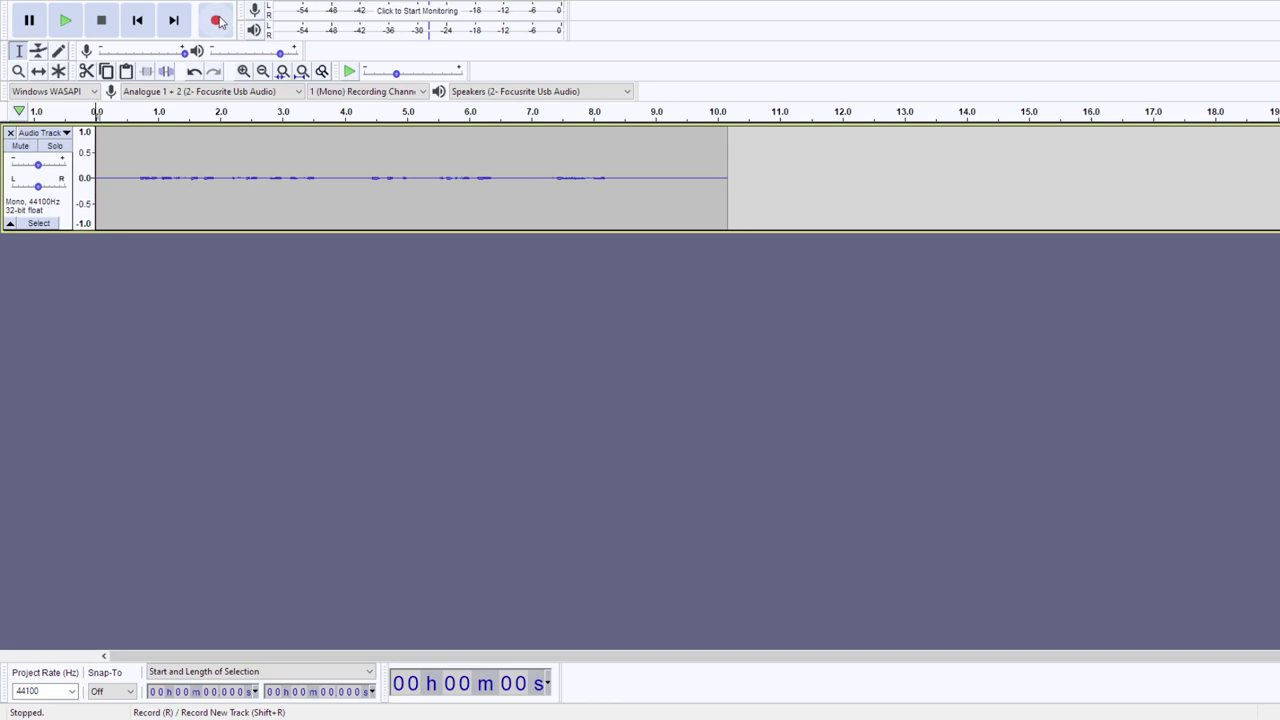
- Record a nine-second second take onto a new mono track with Shift+R, then stop
{"action": "key", "text": "shift"}
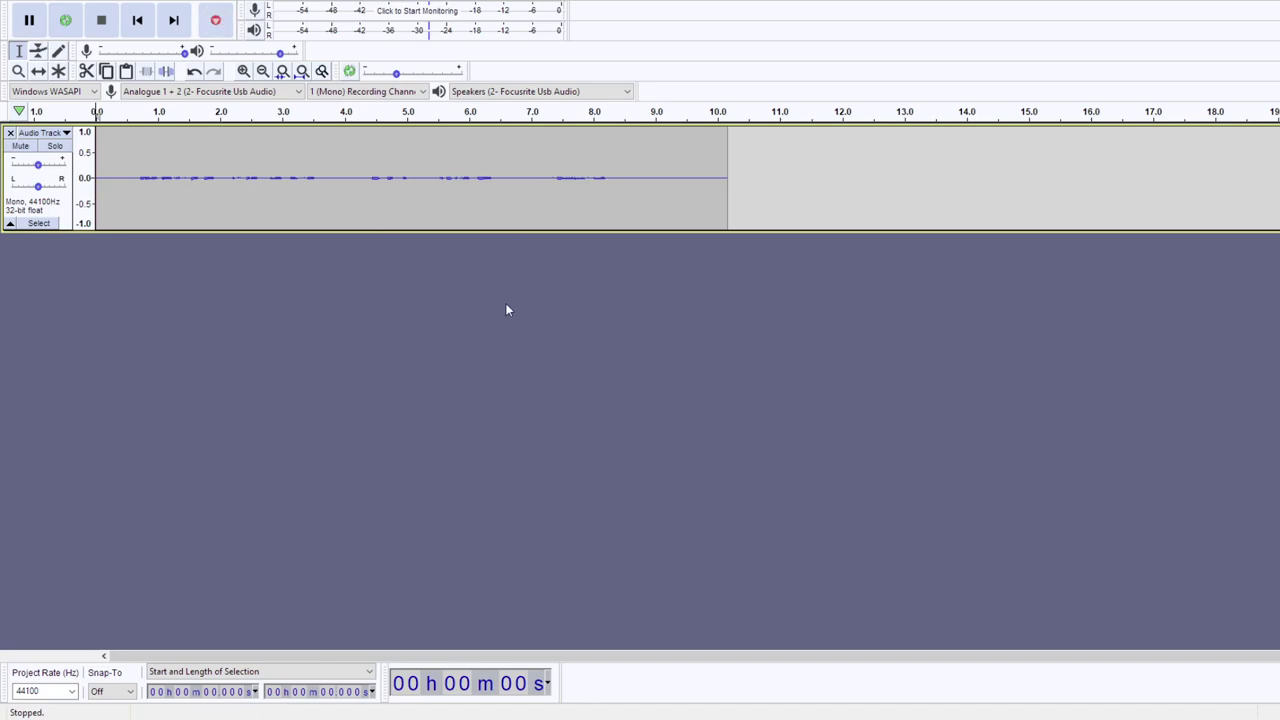
{"action": "key", "text": "shift+r"}
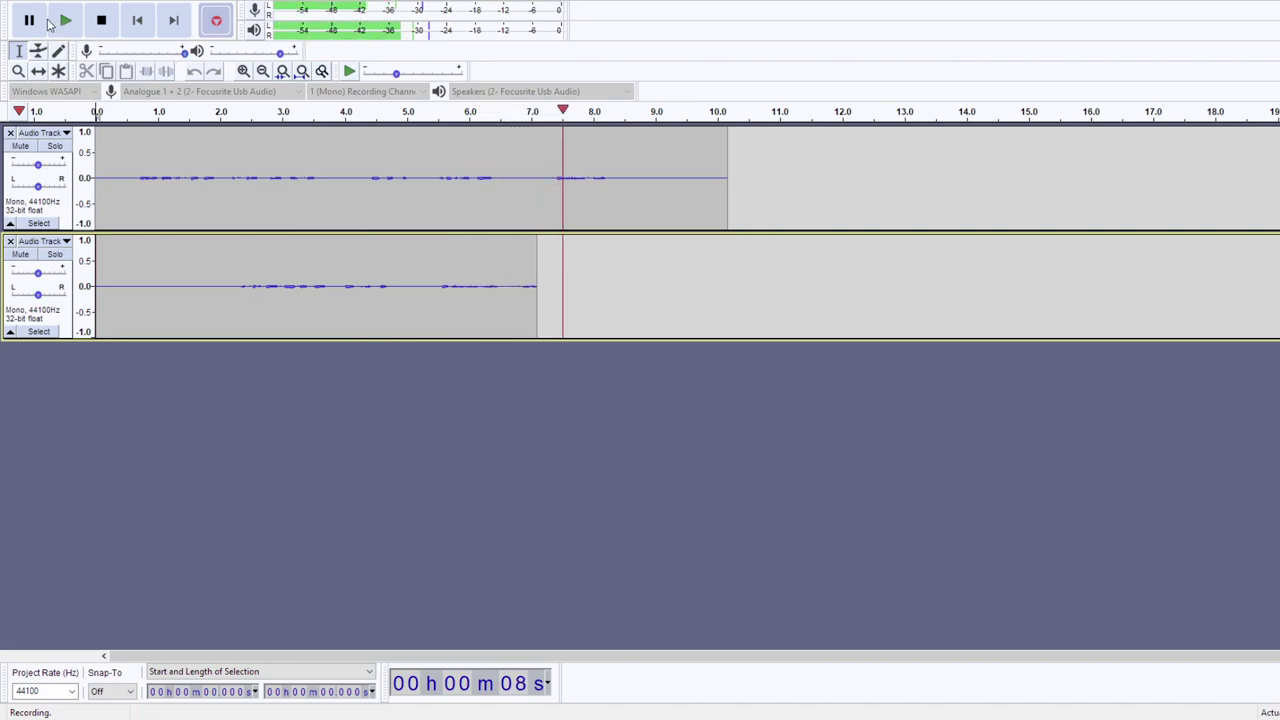
{"action": "left_click", "coordinate": [105, 21]}
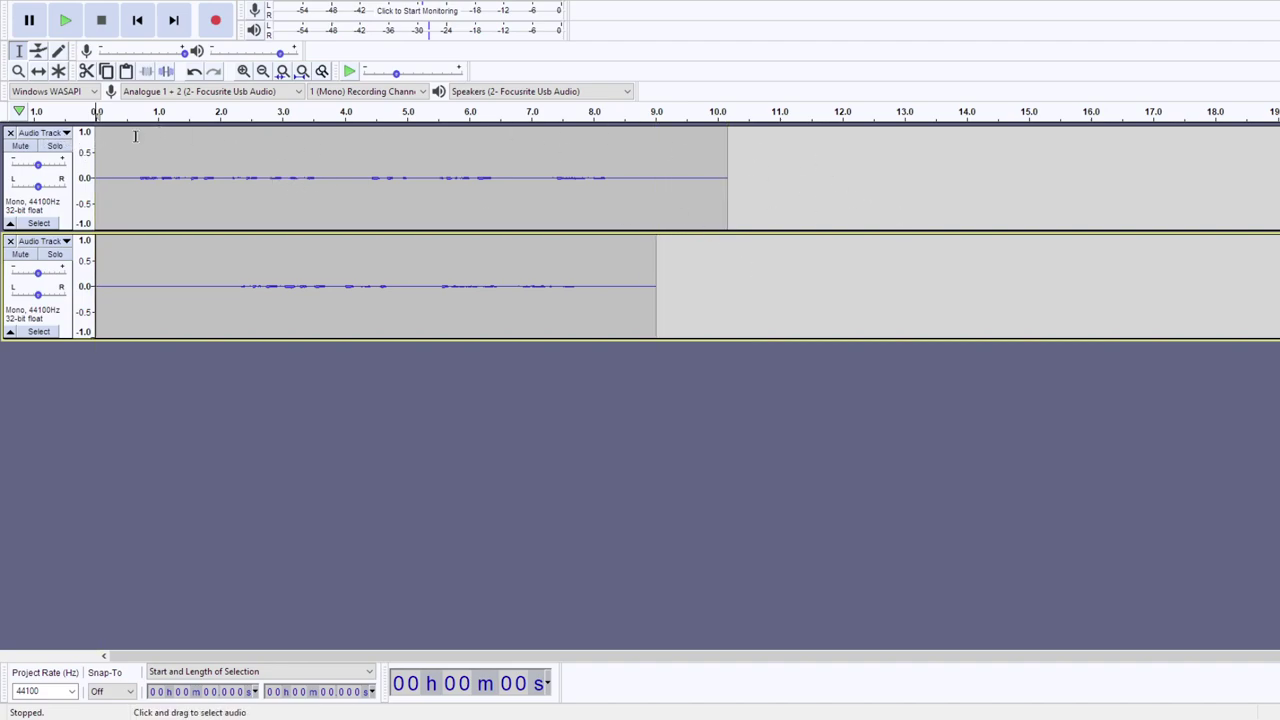
- Record a six-second clip onto track 1 starting at the 11-second mark
{"action": "left_click", "coordinate": [803, 188]}
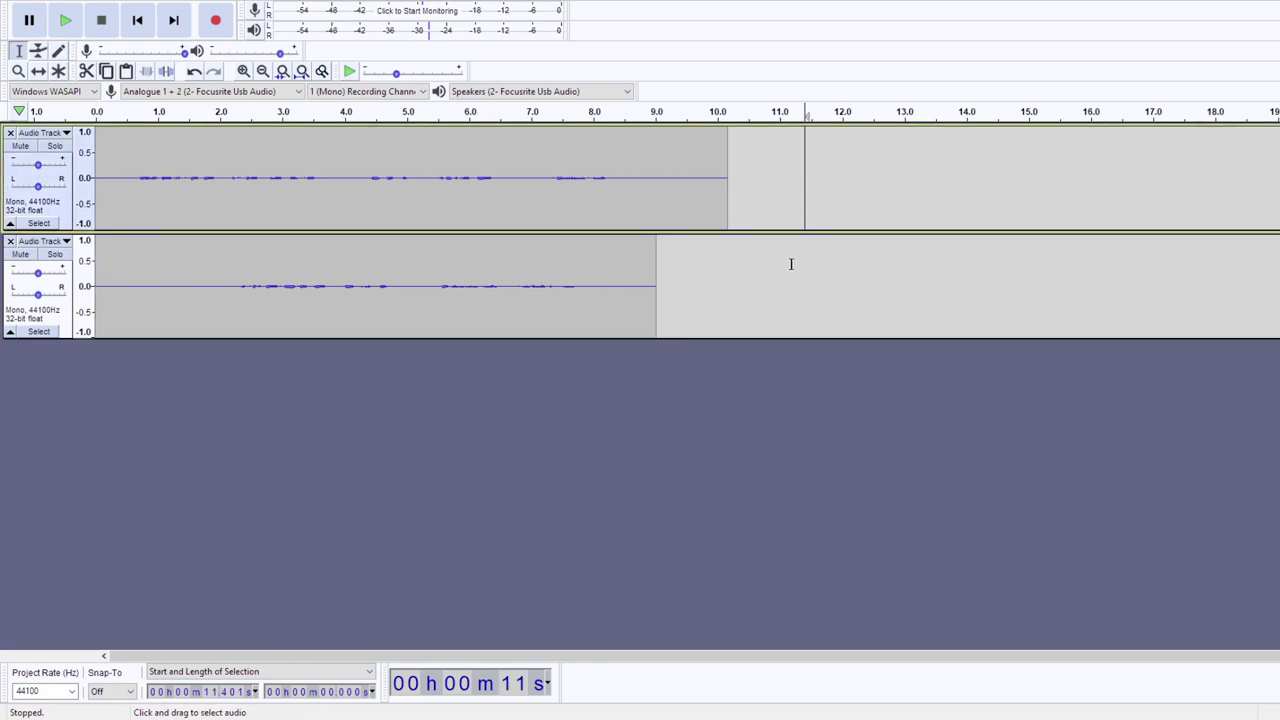
{"action": "left_click", "coordinate": [789, 266]}
{"action": "left_click", "coordinate": [783, 164]}
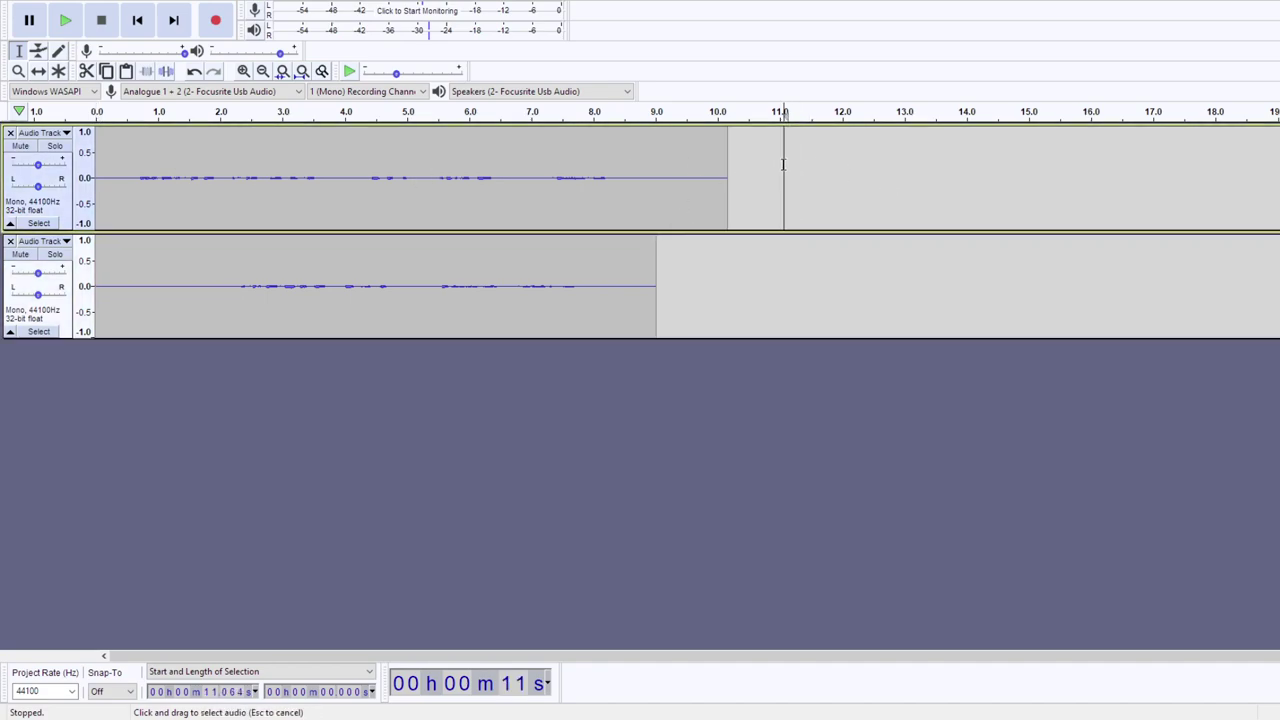
{"action": "left_click", "coordinate": [217, 22]}
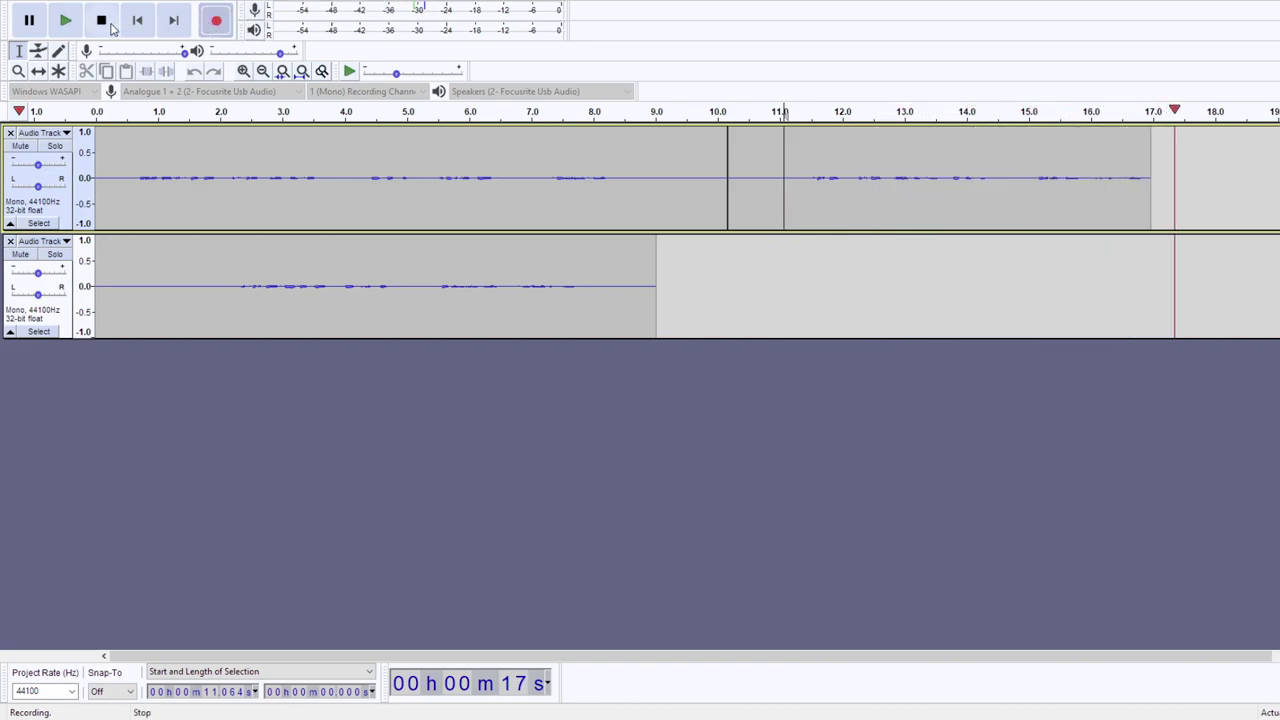
{"action": "left_click", "coordinate": [101, 20]}
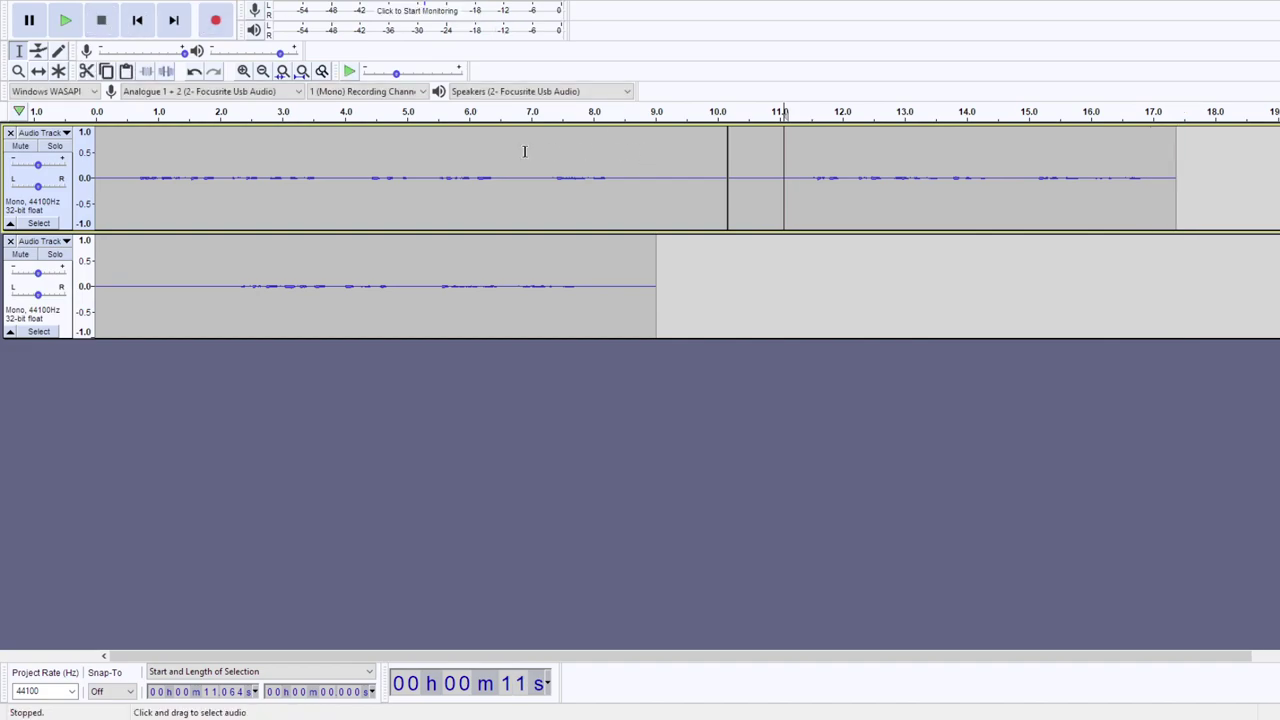
- Record a five-second clip onto track 2 starting at the 10-second mark
{"action": "left_click", "coordinate": [717, 288]}
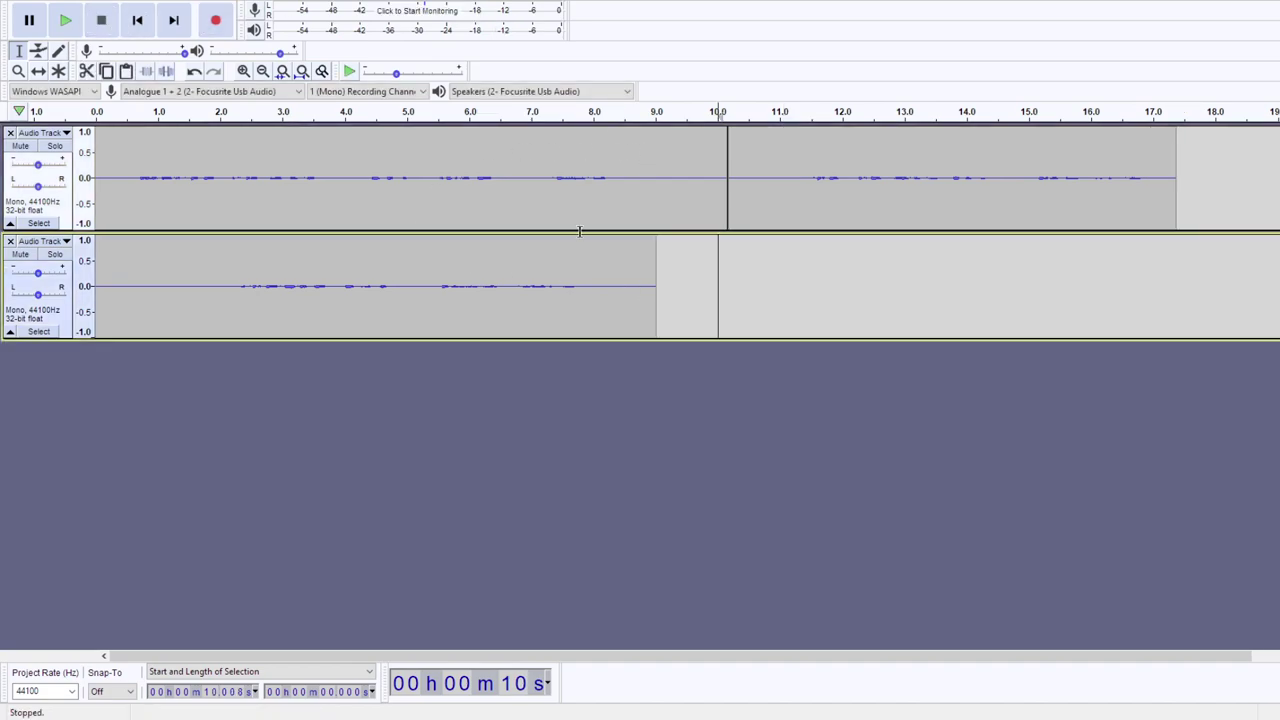
{"action": "left_click", "coordinate": [216, 22]}
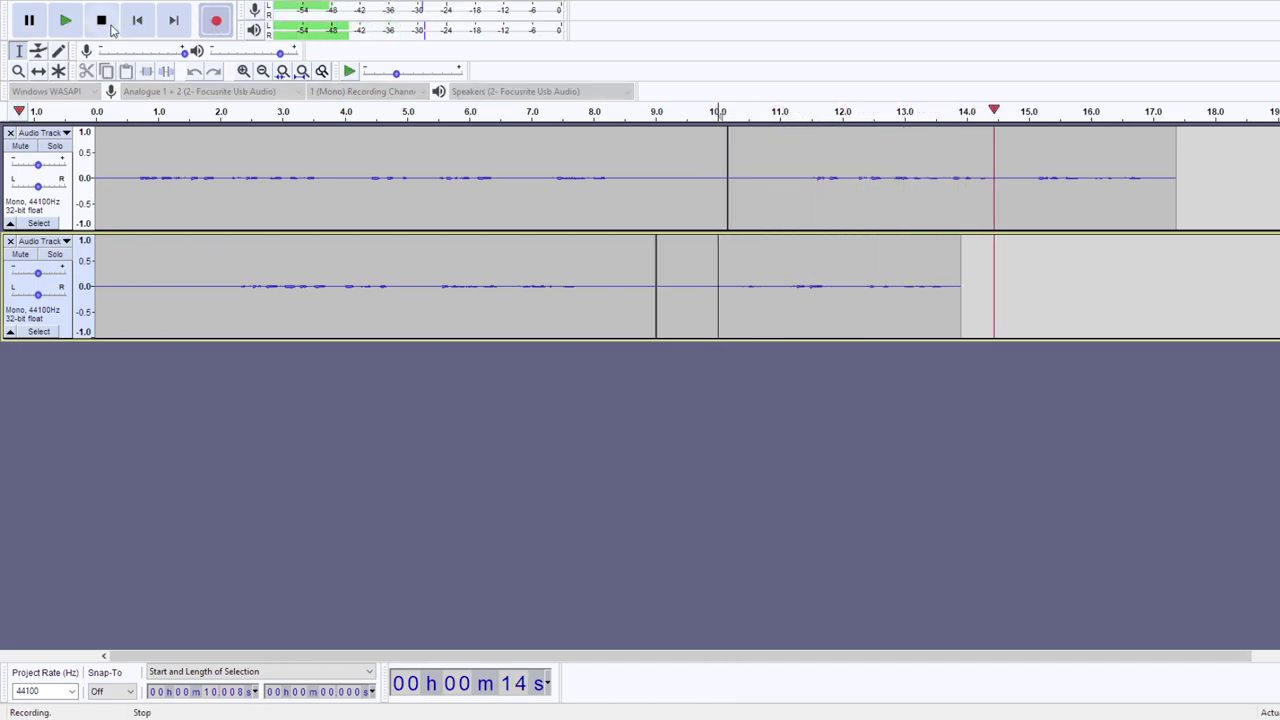
{"action": "left_click", "coordinate": [101, 20]}
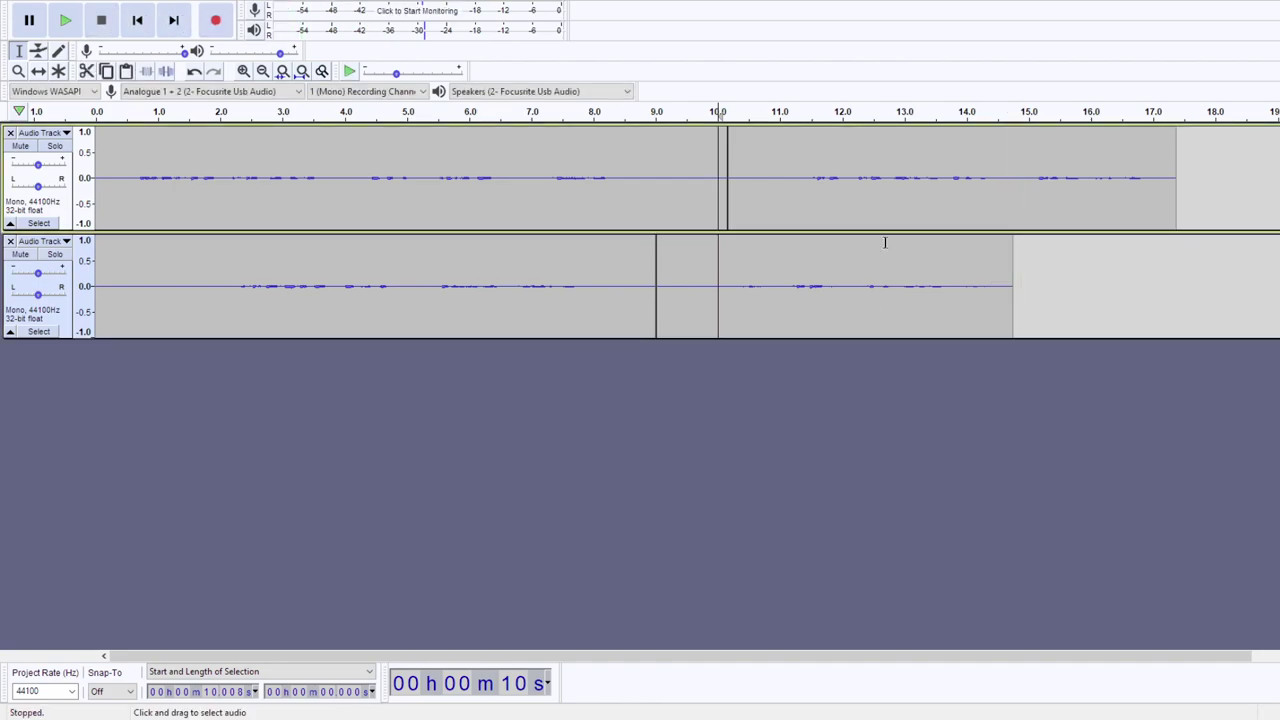